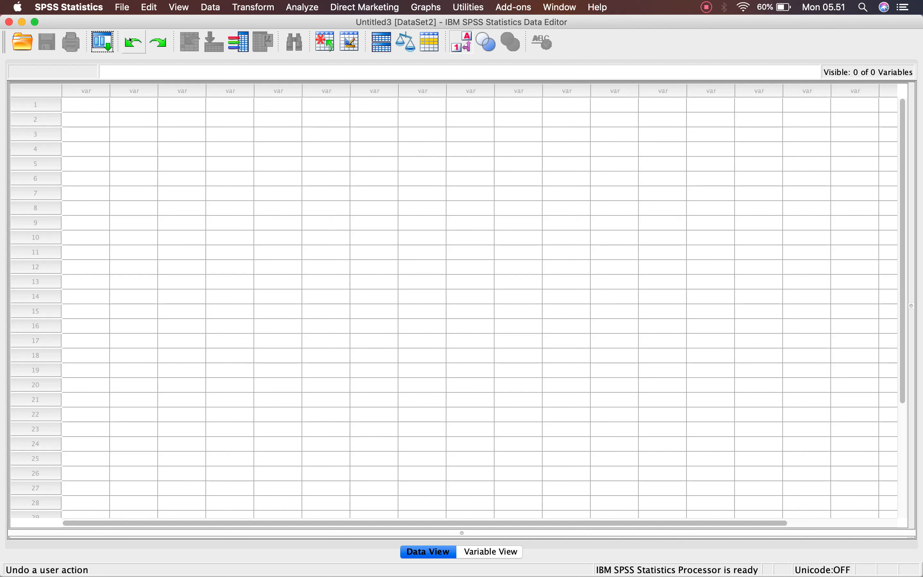
# Import the Excel file 04. One Way Anova.xlsx from Downloads, reading Sheet1 with variable names from the first row
pyautogui.click(123, 8)
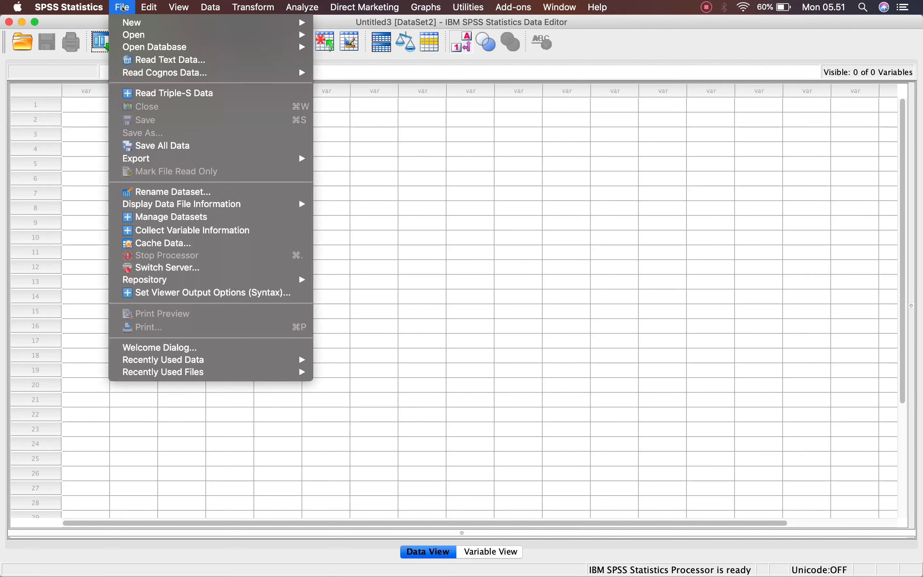
pyautogui.moveTo(139, 38)
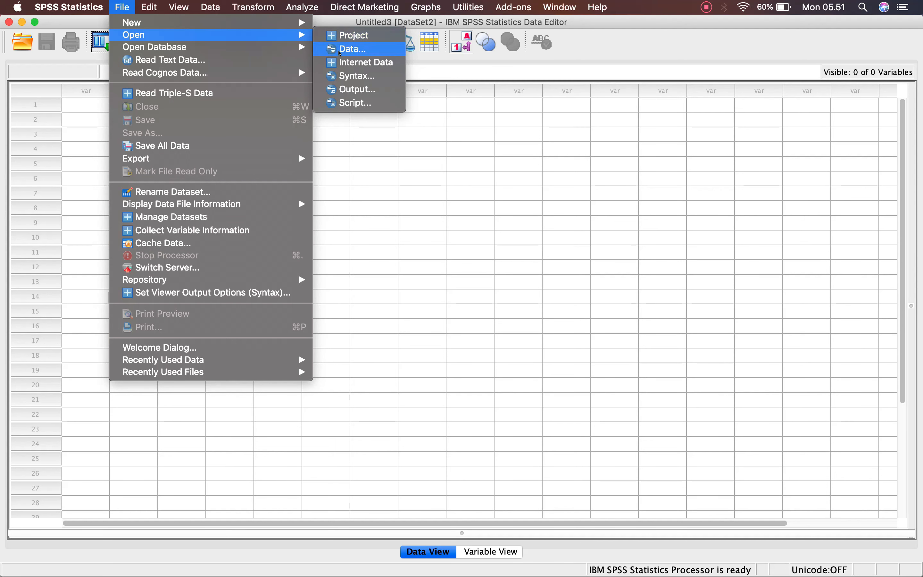
pyautogui.click(338, 52)
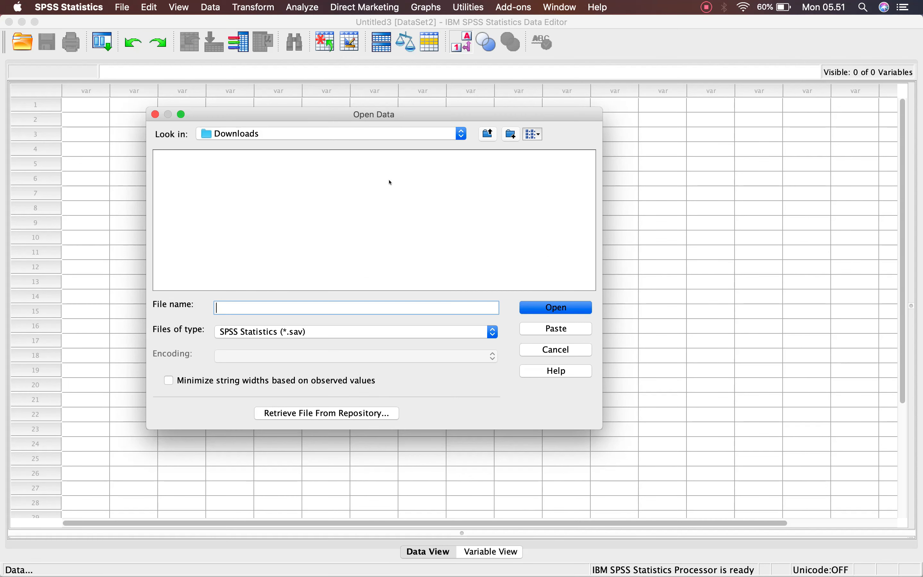
pyautogui.click(261, 213)
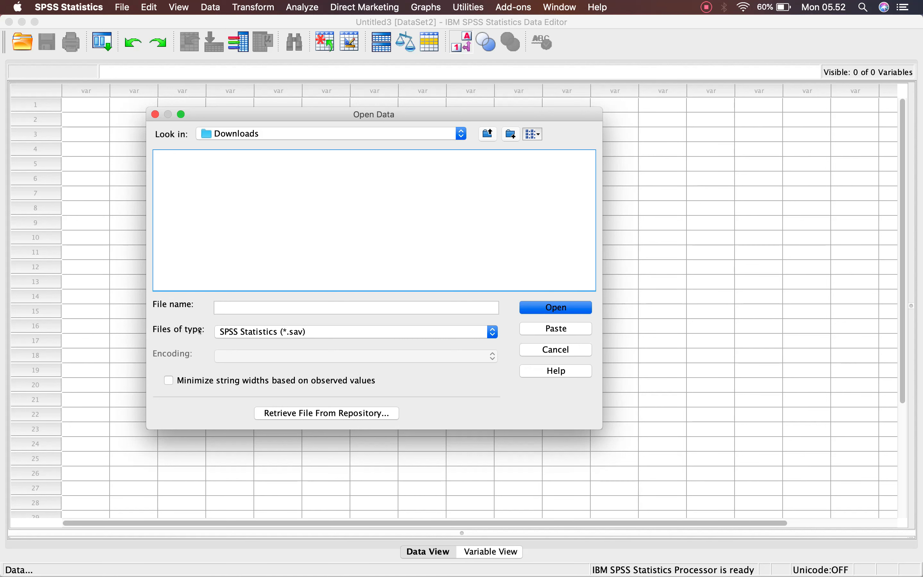
pyautogui.click(245, 333)
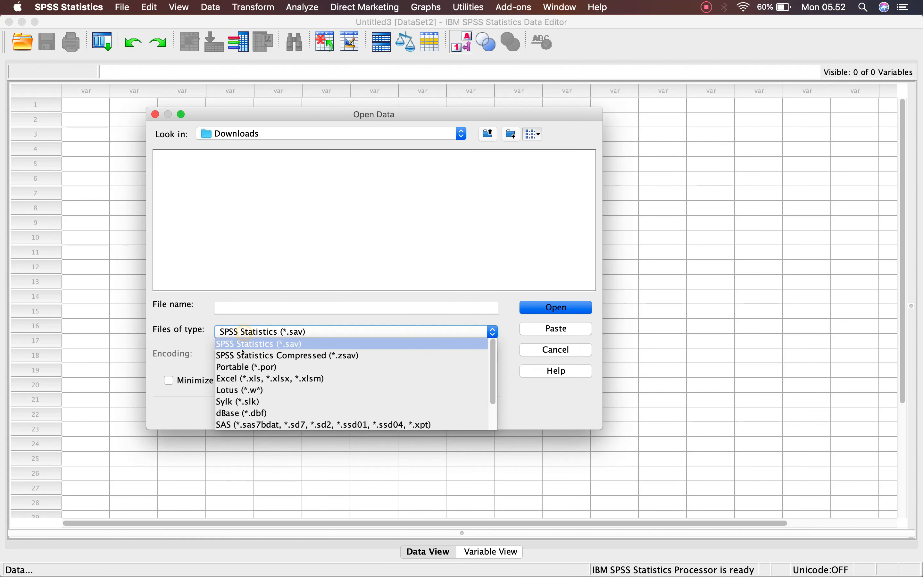
pyautogui.click(244, 379)
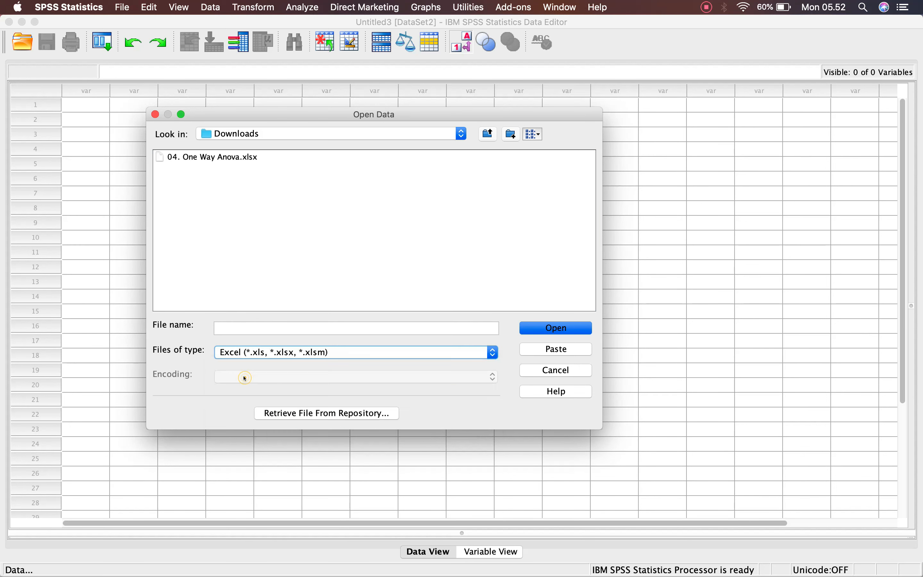
pyautogui.click(282, 249)
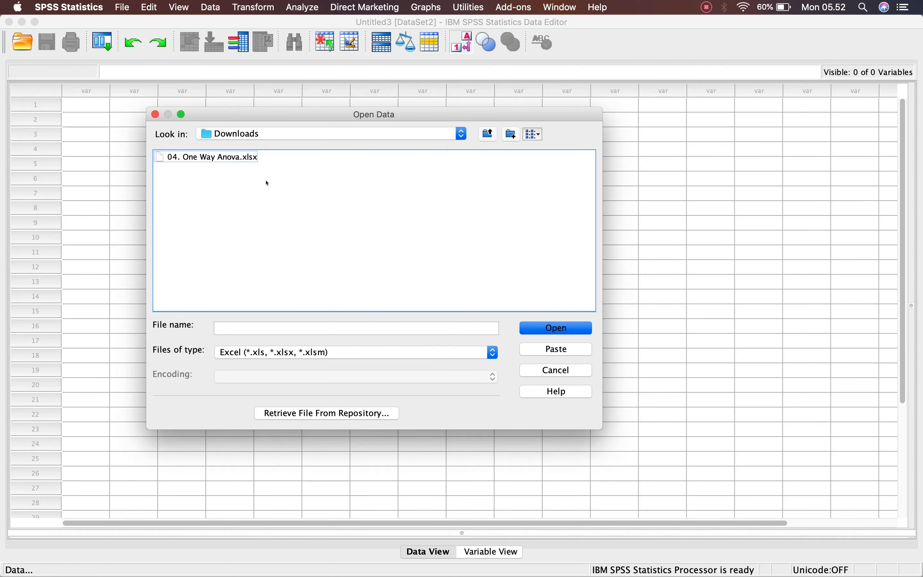
pyautogui.click(234, 157)
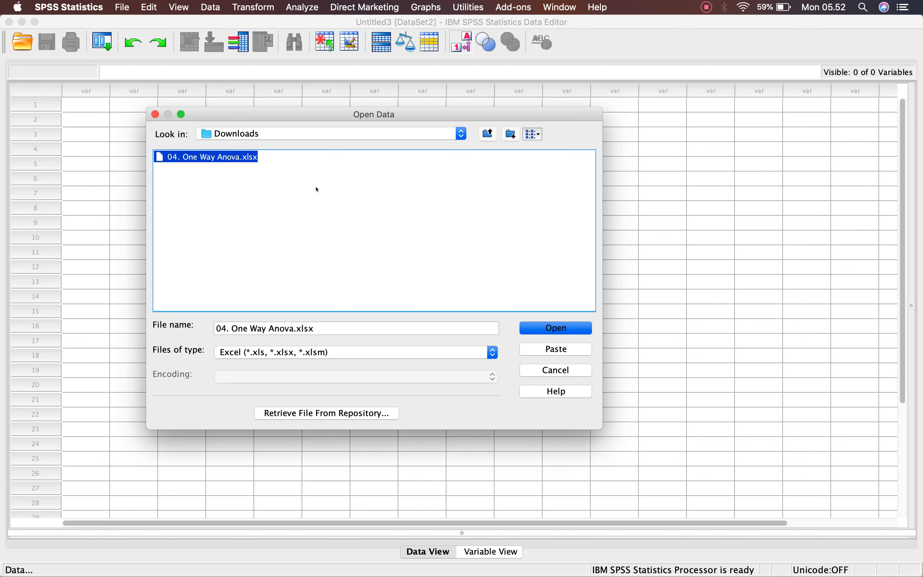
pyautogui.click(556, 328)
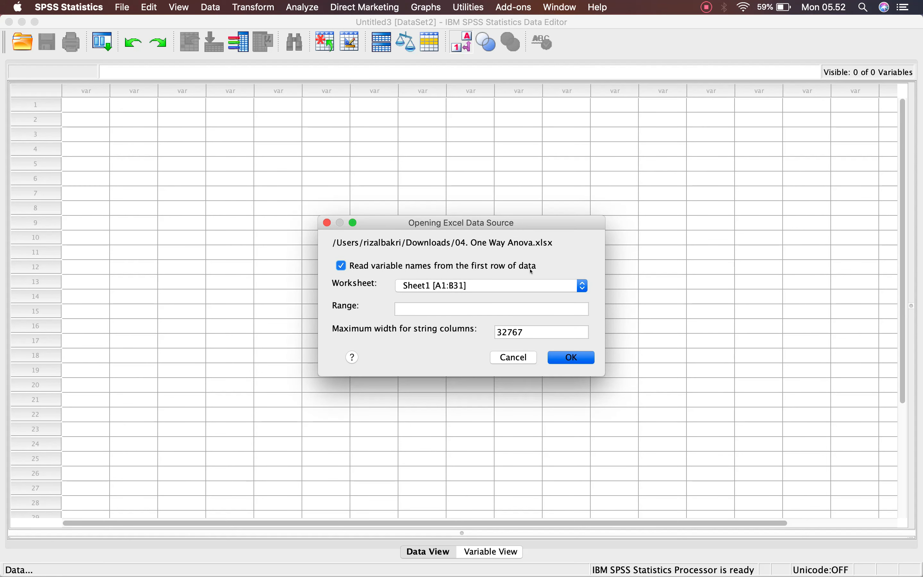
pyautogui.click(582, 360)
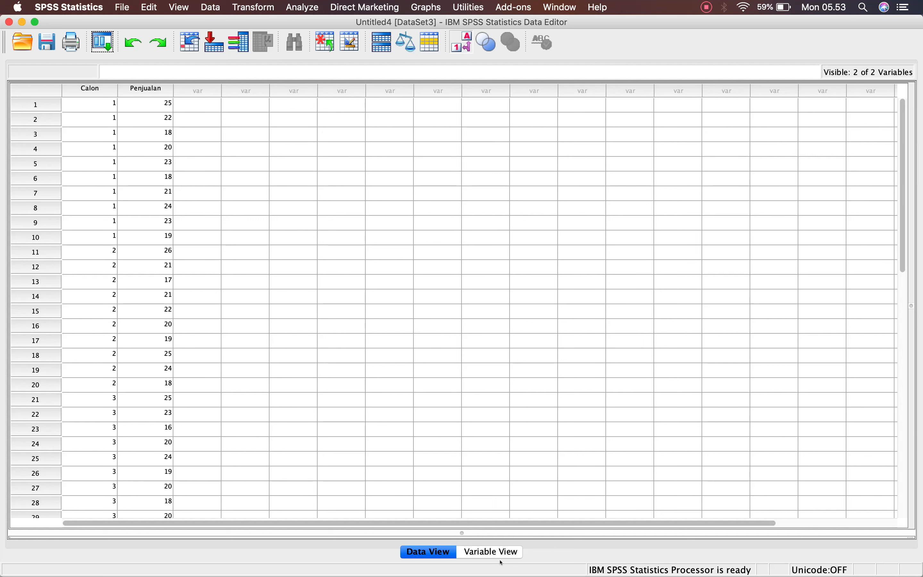
# Add a value label to the Calon variable that assigns the first candidate's name to value 1
pyautogui.click(493, 550)
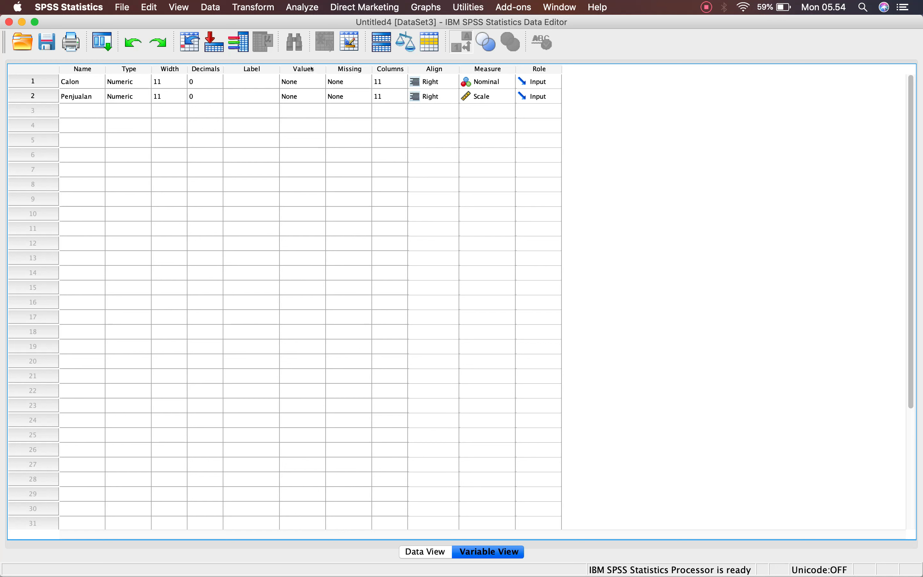
pyautogui.doubleClick(317, 80)
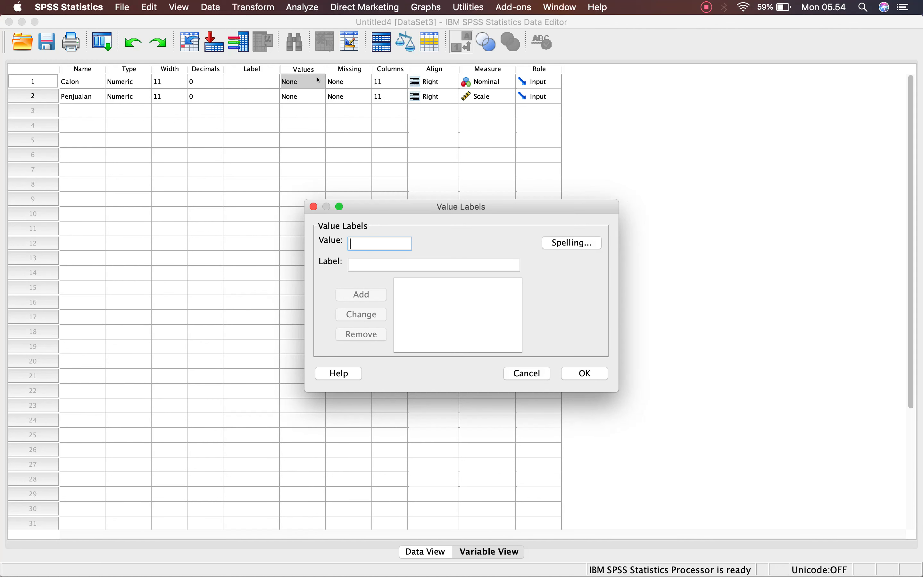
pyautogui.write('1')
pyautogui.click(360, 264)
pyautogui.write('Rizal')
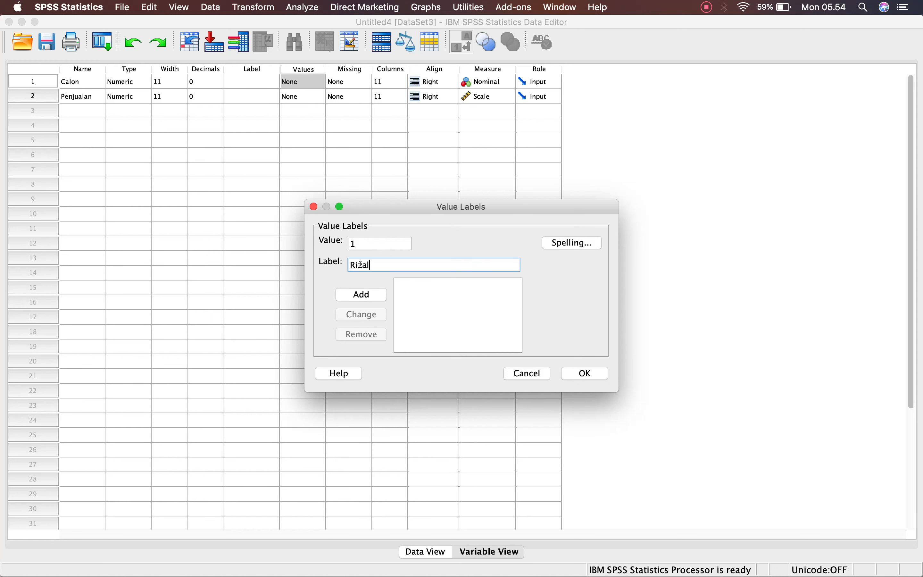
pyautogui.click(366, 295)
# Label Calon's values 2 and 3 with the second and third candidates' names and apply the value labels
pyautogui.write('2')
pyautogui.click(359, 263)
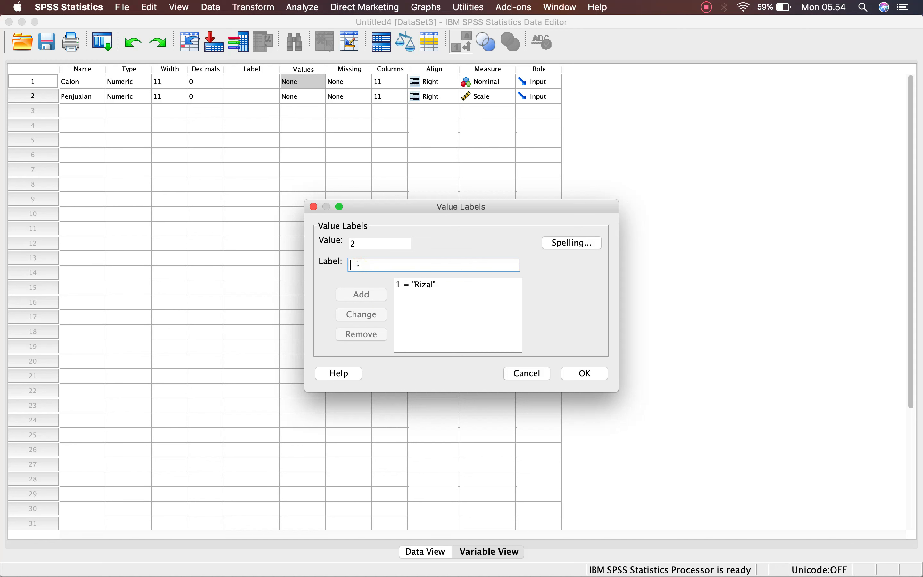
pyautogui.write('Ancu')
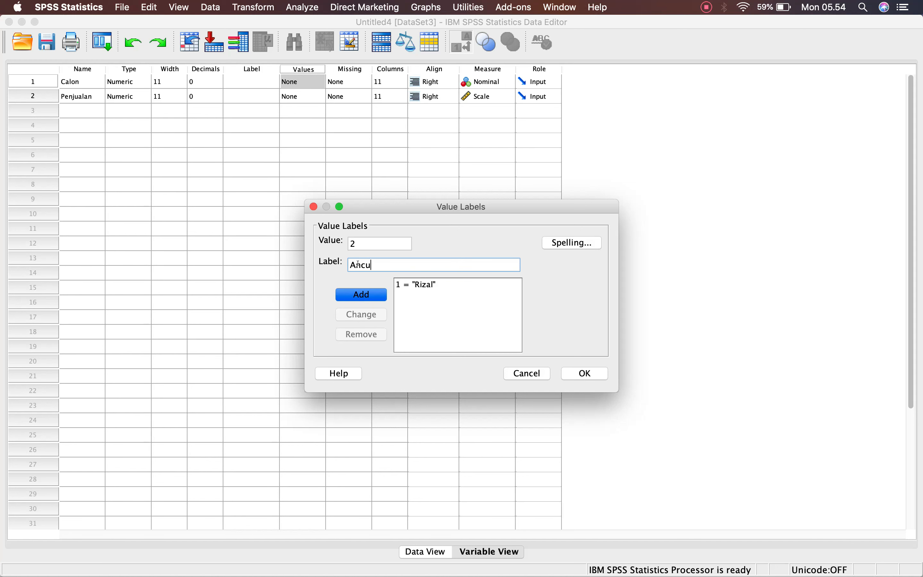
pyautogui.click(368, 293)
pyautogui.write('3')
pyautogui.click(369, 264)
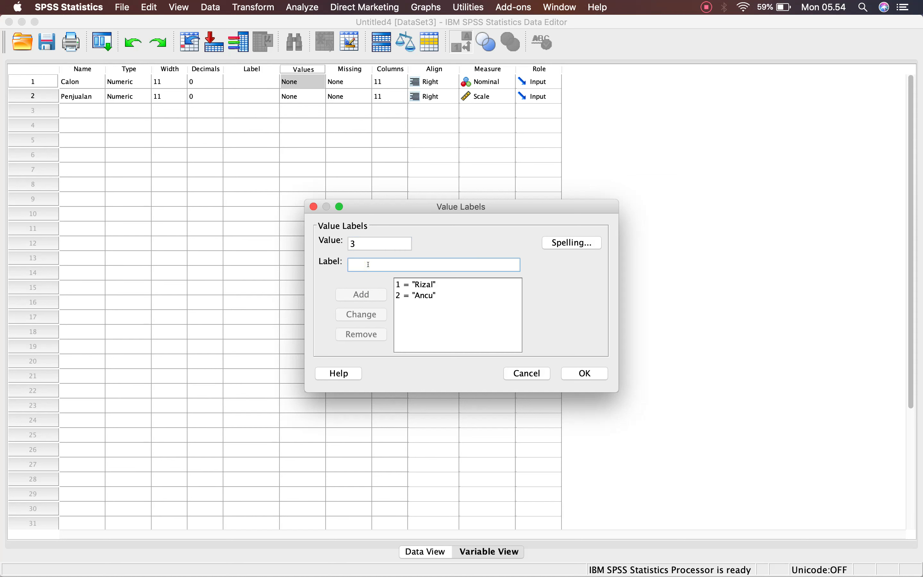
pyautogui.write('Andika')
pyautogui.click(364, 296)
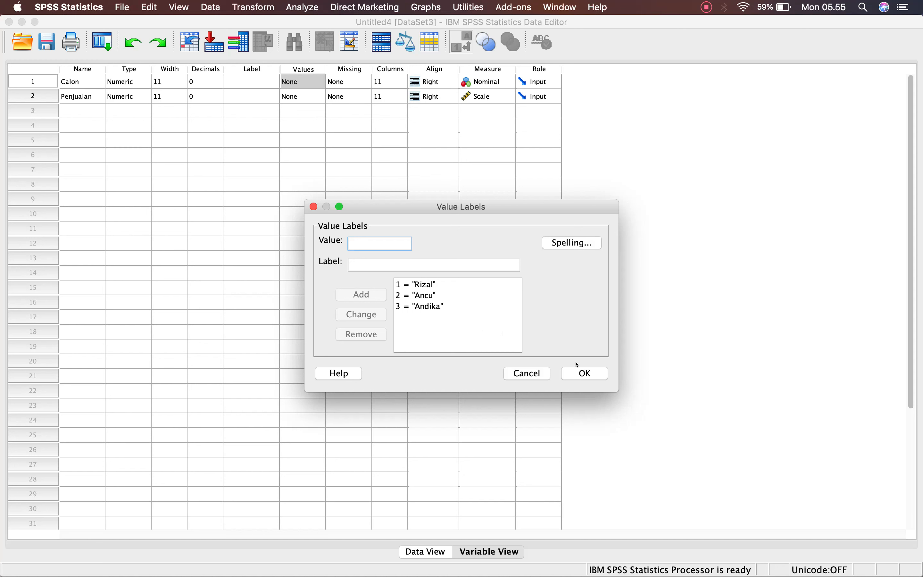
pyautogui.click(583, 372)
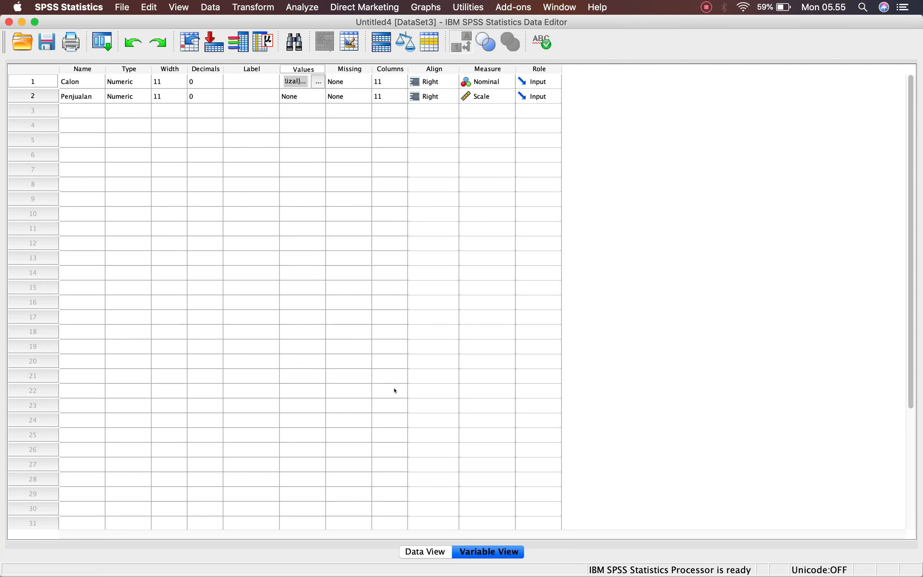
# Compare the Calon column in the data view with value labels shown and with numeric codes shown
pyautogui.click(417, 549)
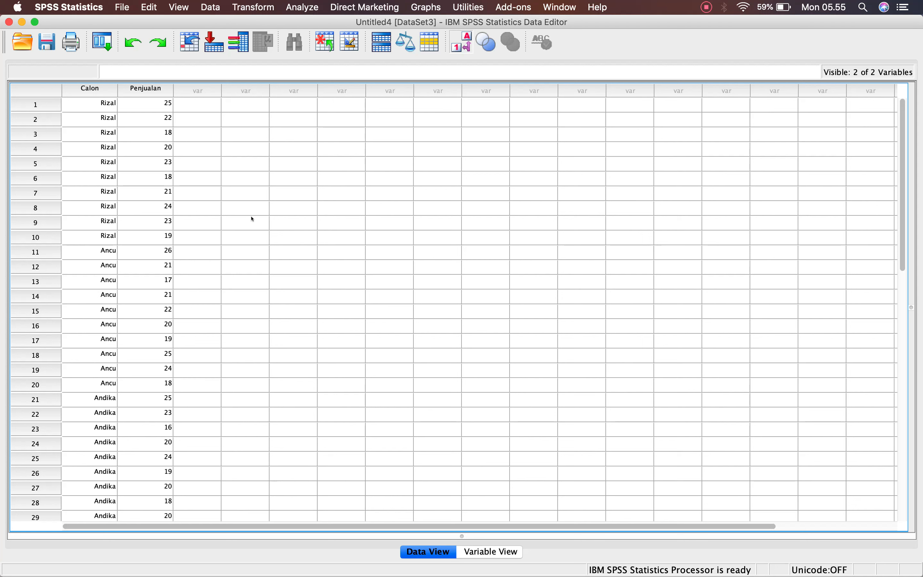
pyautogui.click(465, 42)
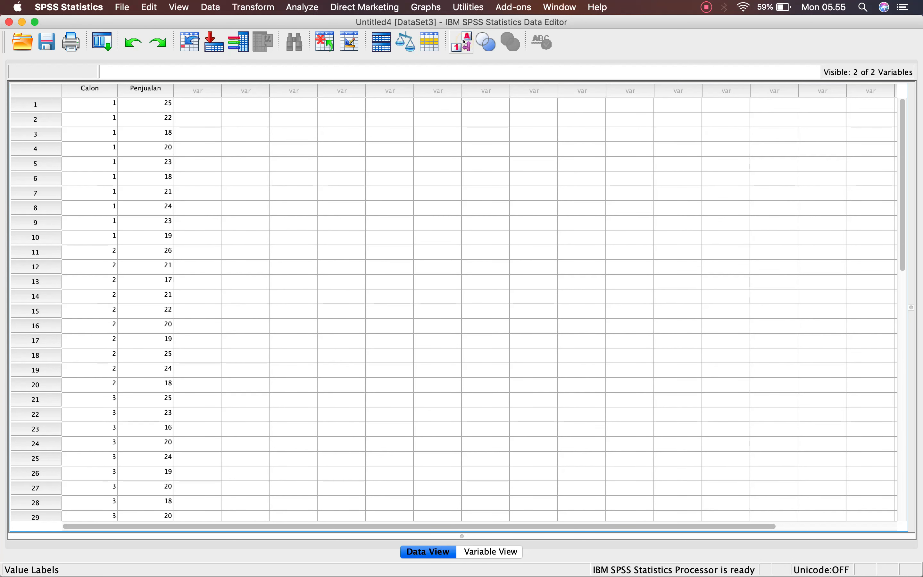
pyautogui.click(465, 42)
pyautogui.click(464, 42)
pyautogui.click(464, 42)
# Check the alignment options of the Calon variable in the variable definitions without changing them
pyautogui.click(490, 551)
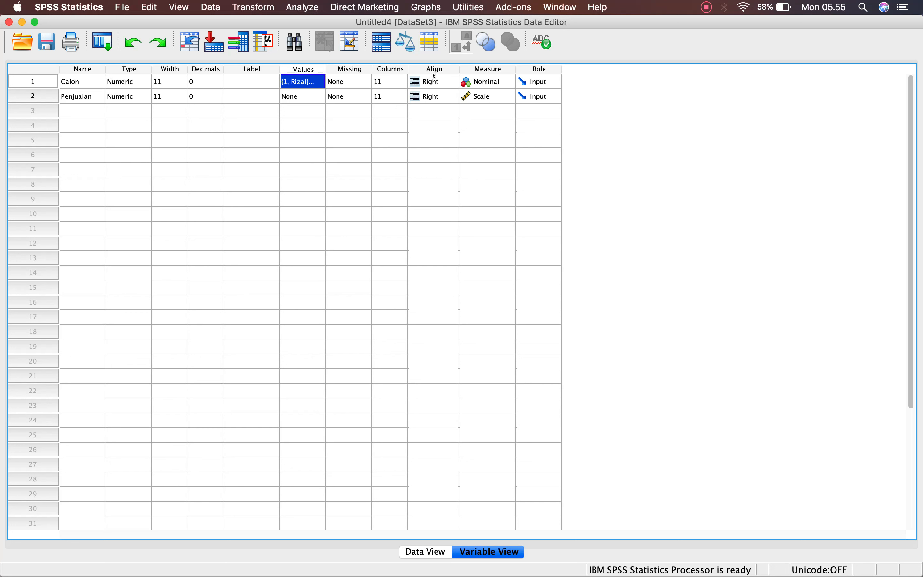
pyautogui.click(434, 87)
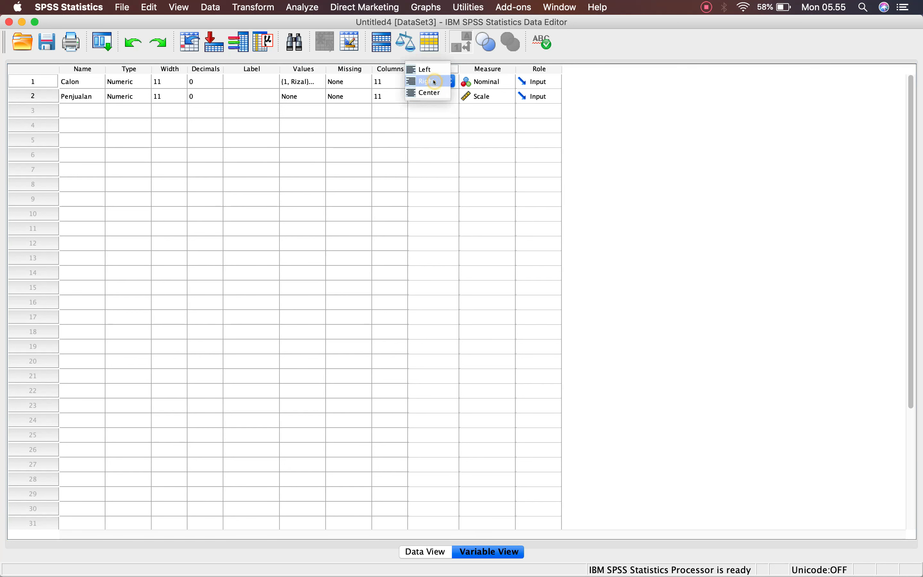
pyautogui.click(441, 120)
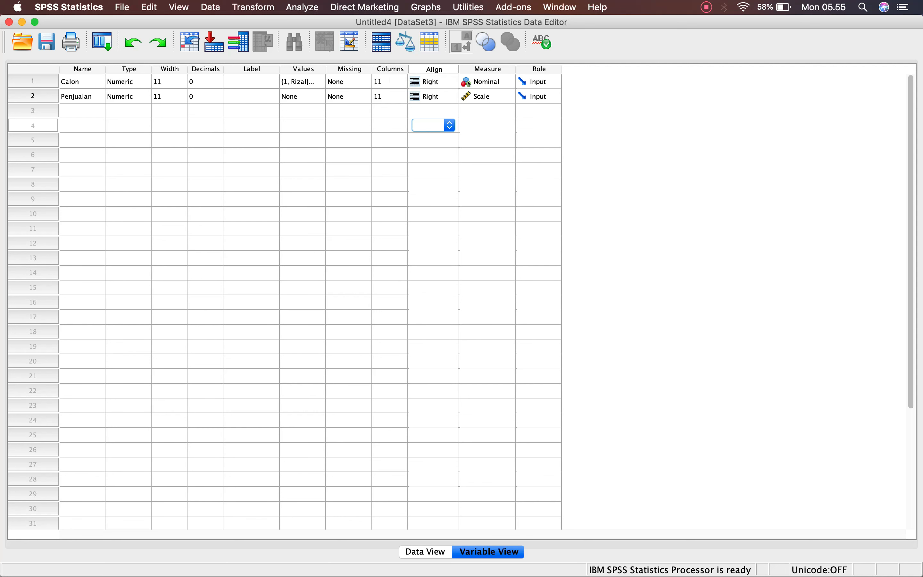
# Set the measurement level to Nominal for Calon and to Scale for Penjualan
pyautogui.click(486, 69)
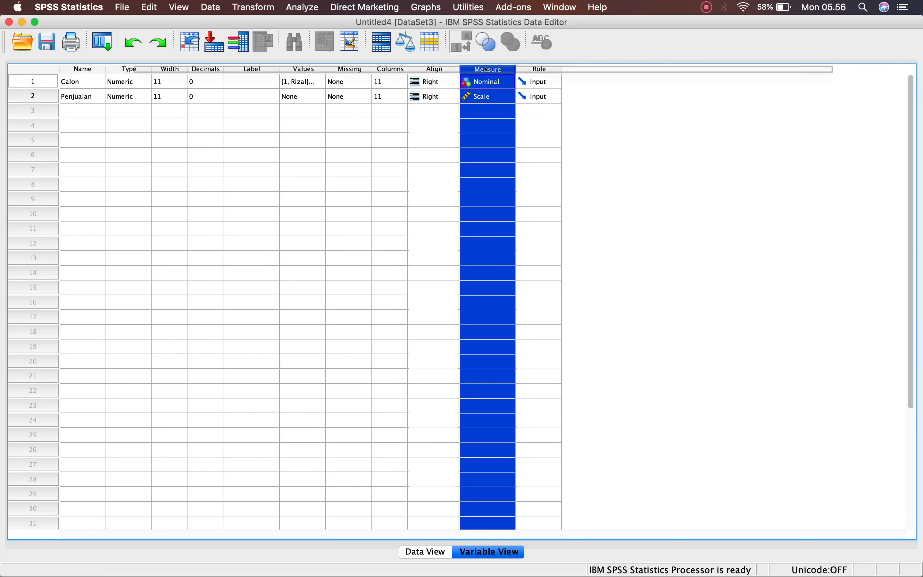
pyautogui.click(489, 81)
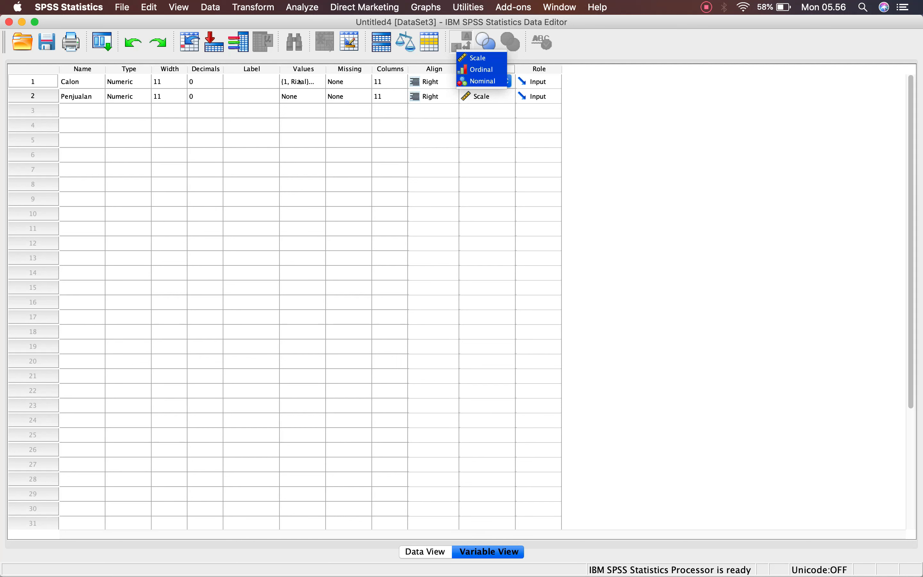
pyautogui.click(478, 80)
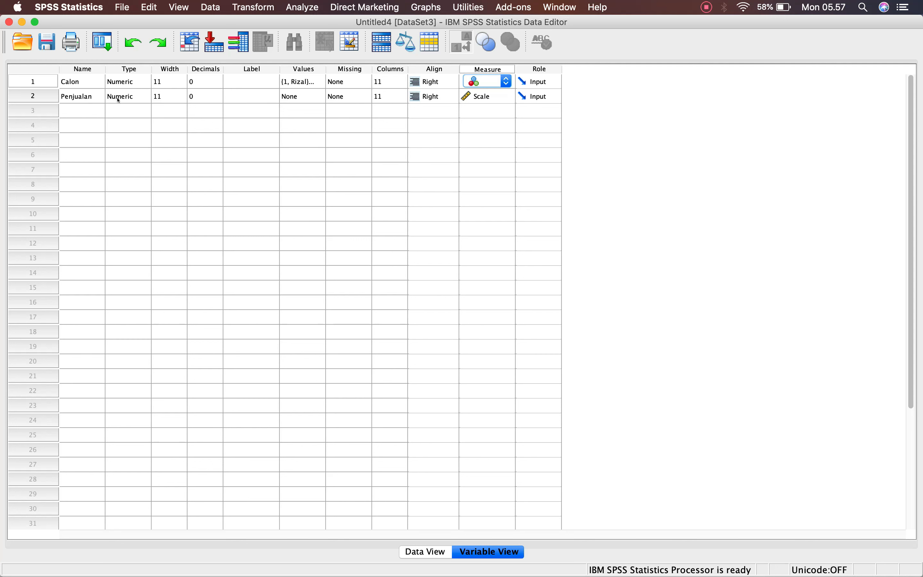
pyautogui.click(495, 96)
pyautogui.click(489, 97)
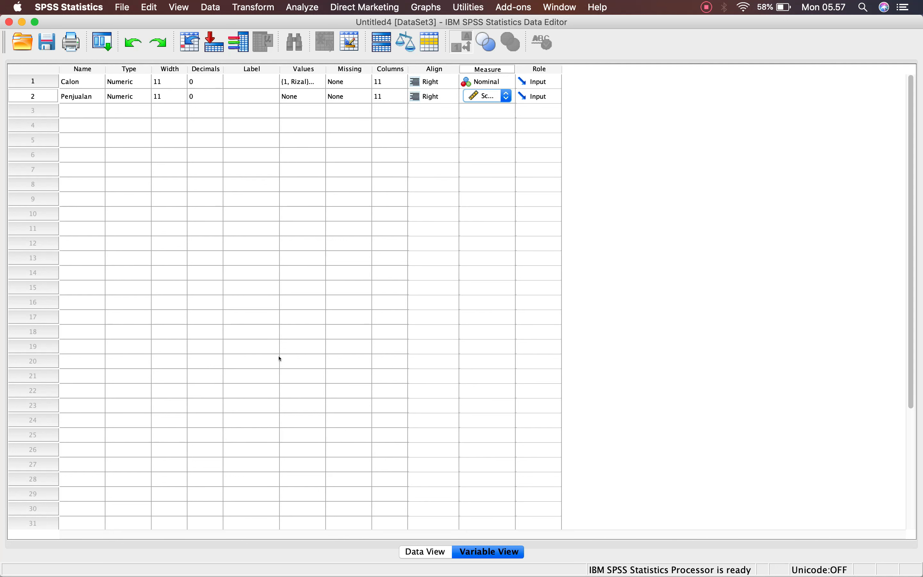
# Set up a One-Way ANOVA with Penjualan as the dependent variable and Calon as the factor
pyautogui.click(305, 8)
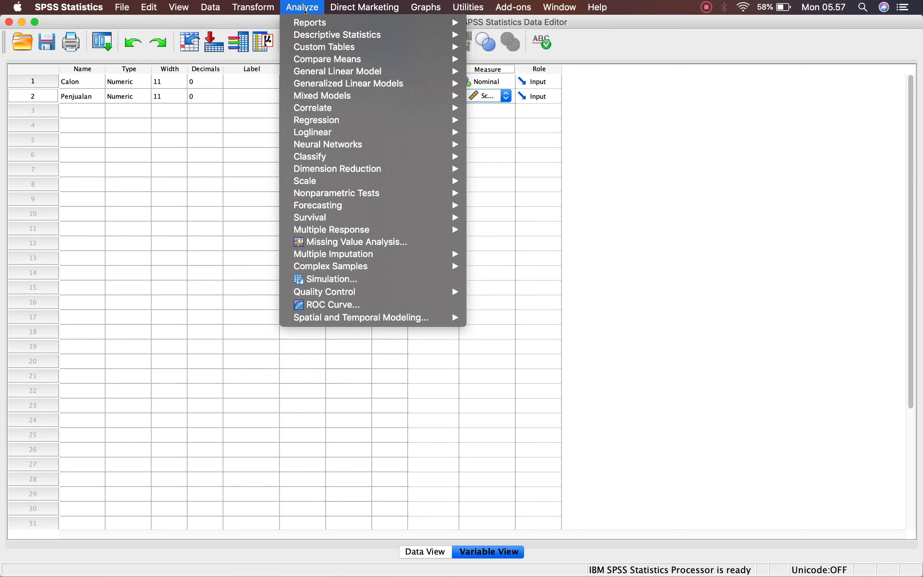
pyautogui.moveTo(321, 60)
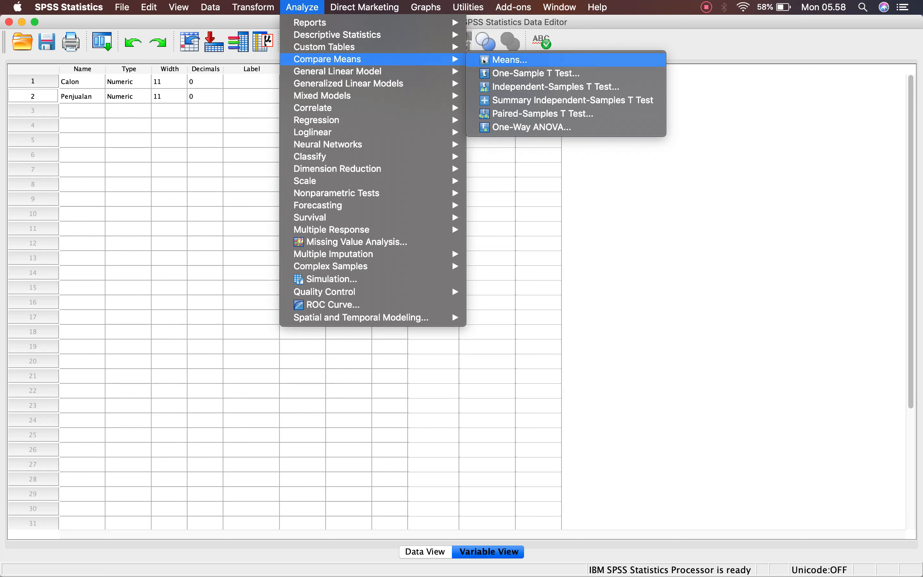
pyautogui.click(504, 127)
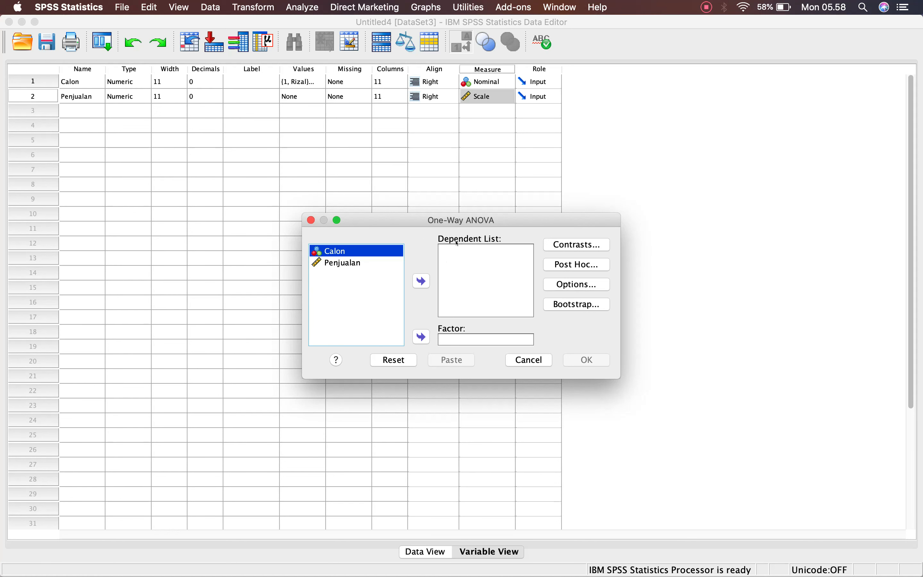
pyautogui.click(356, 262)
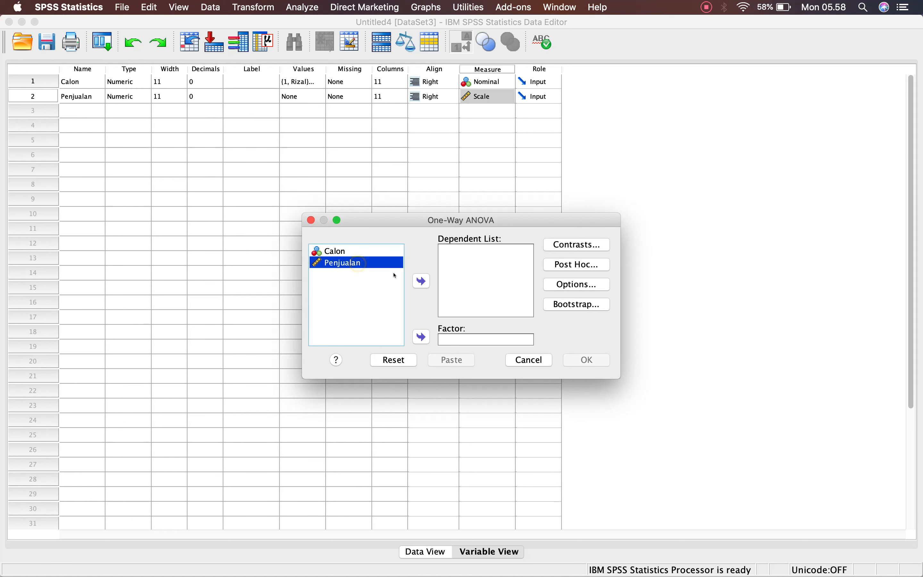
pyautogui.click(417, 281)
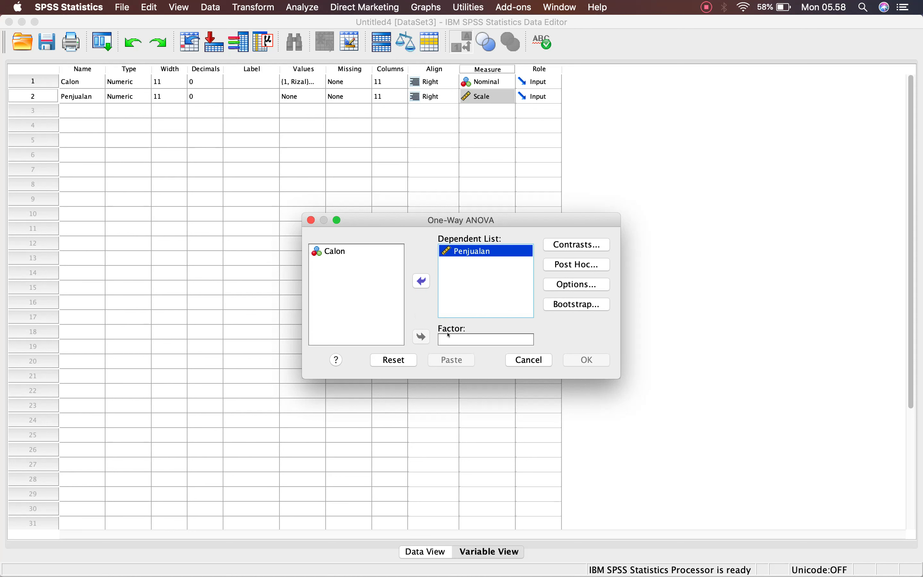
pyautogui.click(336, 254)
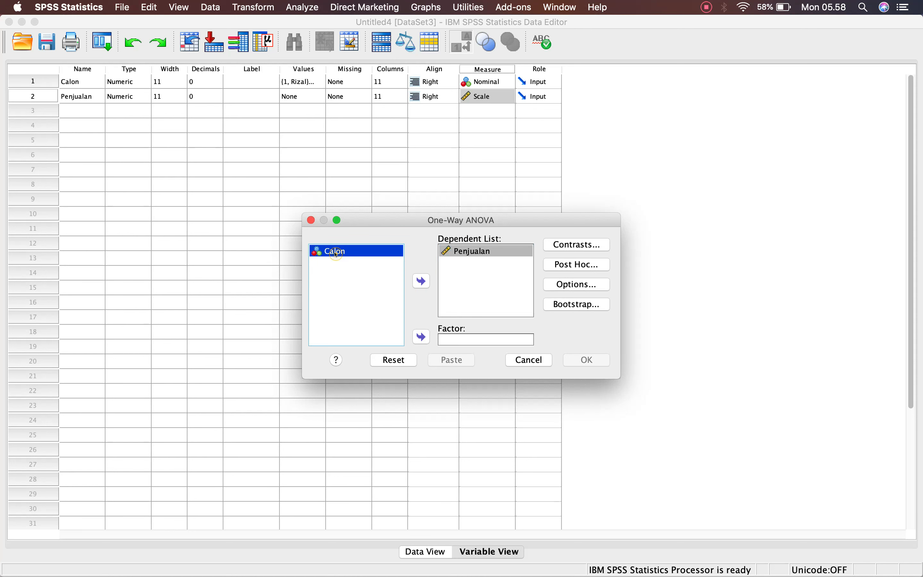
pyautogui.click(420, 335)
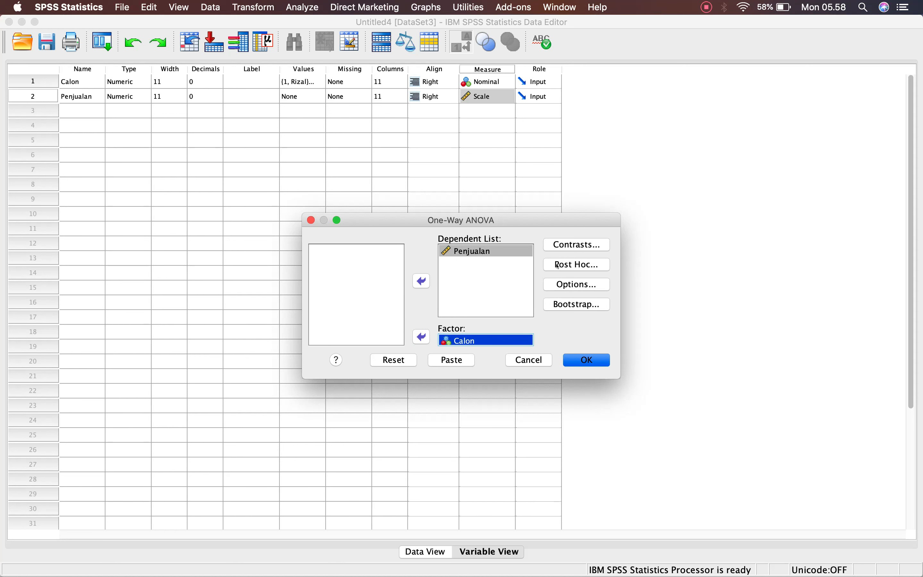
# Check the contrast settings of the One-Way ANOVA without defining any contrast
pyautogui.click(568, 250)
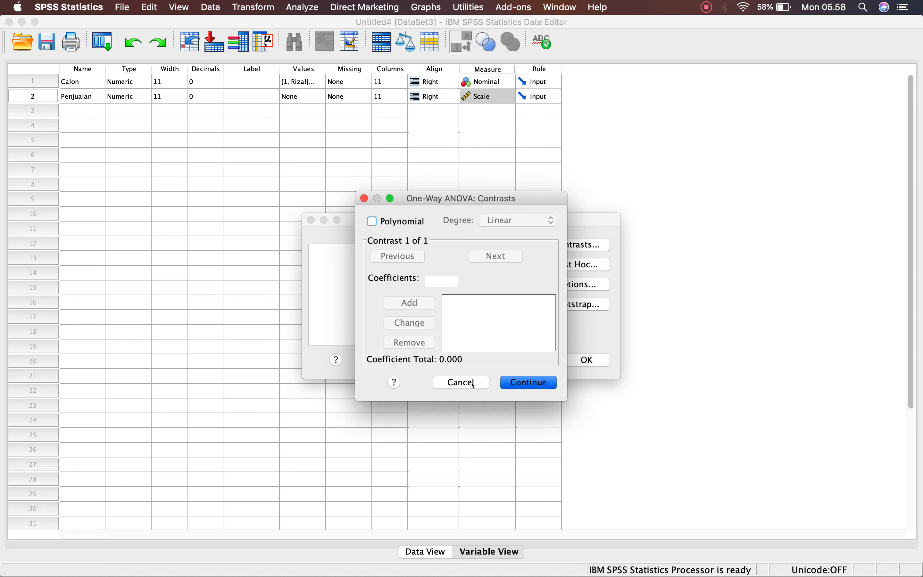
pyautogui.click(461, 383)
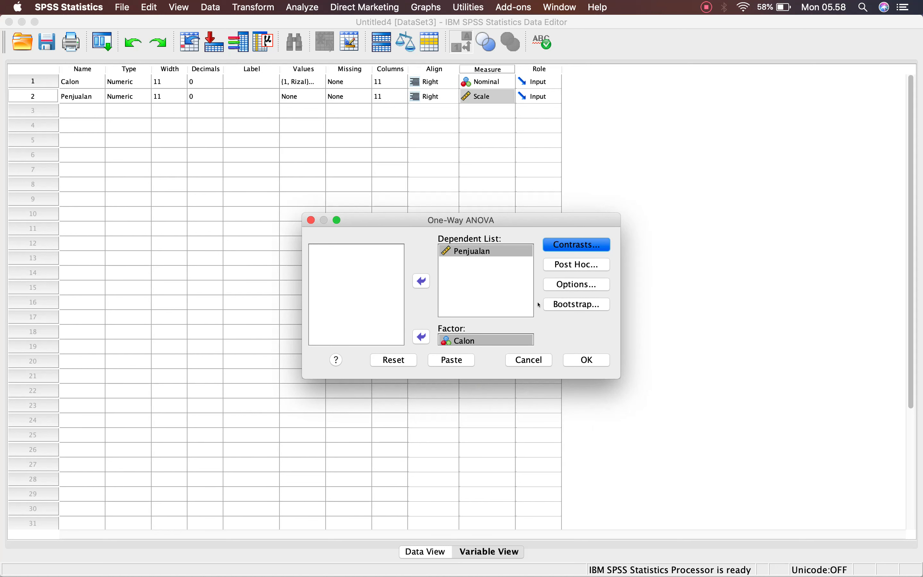
pyautogui.click(575, 248)
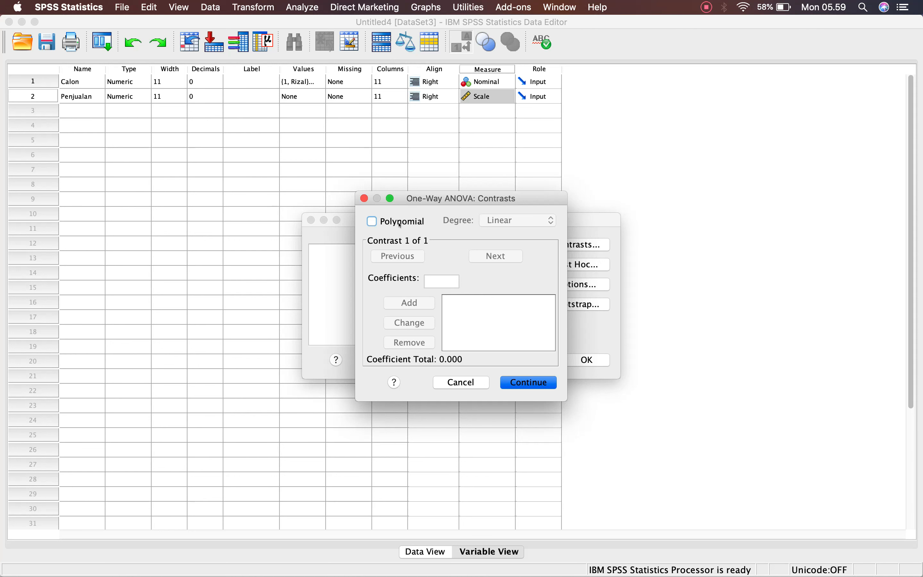
pyautogui.click(475, 382)
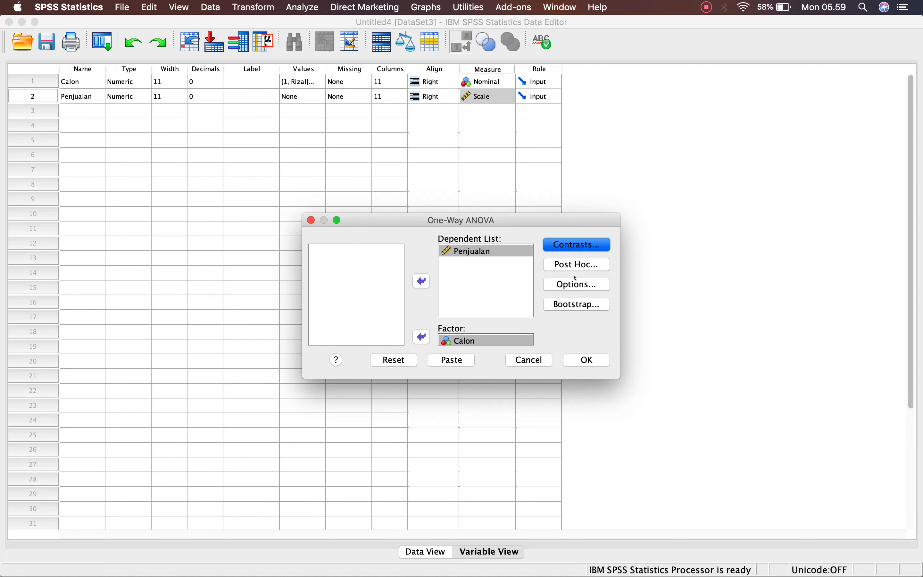
# Request the Tukey post hoc test, under equal variances assumed, for the One-Way ANOVA
pyautogui.click(577, 265)
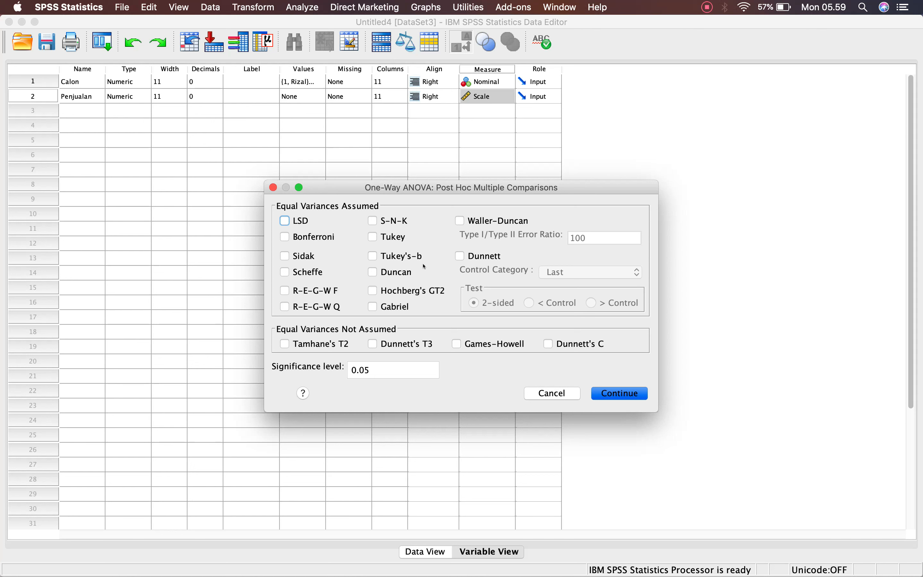
pyautogui.click(372, 236)
pyautogui.click(610, 396)
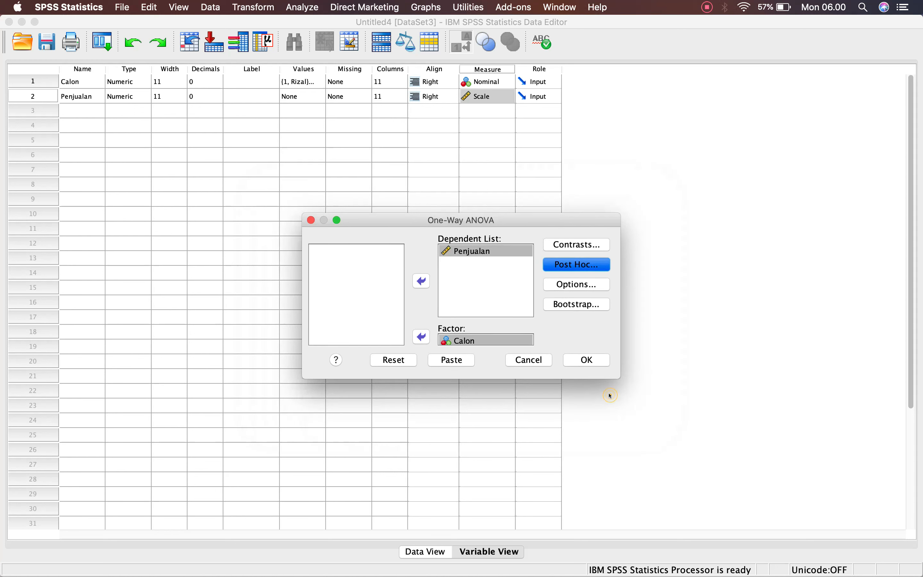
# Include Descriptive statistics in the One-Way ANOVA options and run the analysis
pyautogui.click(579, 288)
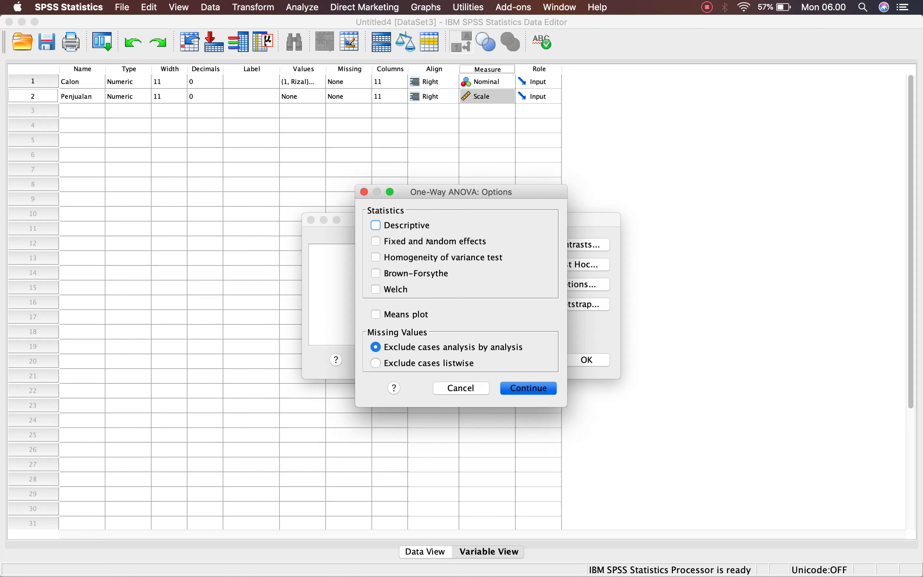
pyautogui.click(376, 224)
pyautogui.click(530, 389)
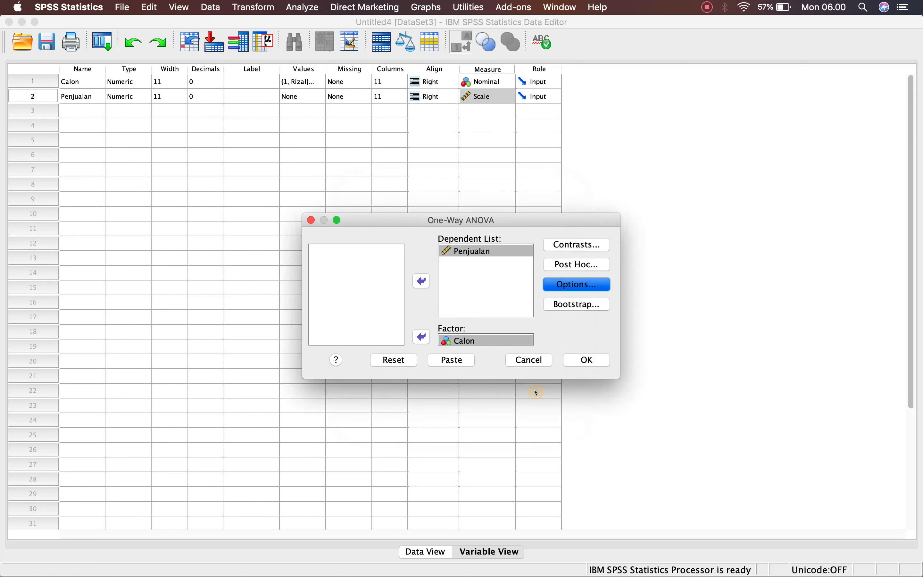
pyautogui.click(579, 359)
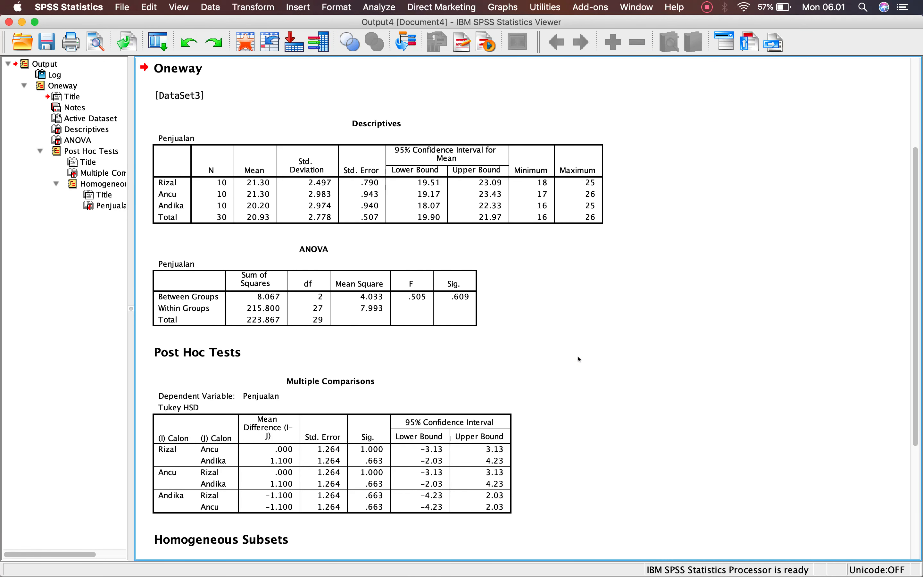
# Examine the Descriptives, ANOVA, Multiple Comparisons and Homogeneous Subsets tables for Penjualan in the One-Way output
pyautogui.scroll(-5, 579, 359)
pyautogui.scroll(7, 579, 359)
pyautogui.click(470, 251)
pyautogui.click(359, 327)
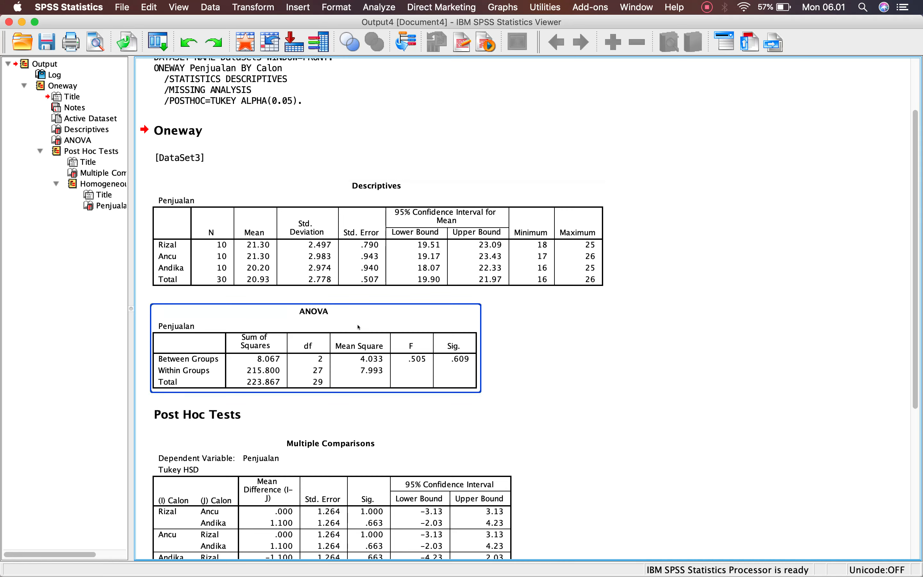
pyautogui.scroll(-7, 359, 327)
pyautogui.click(358, 335)
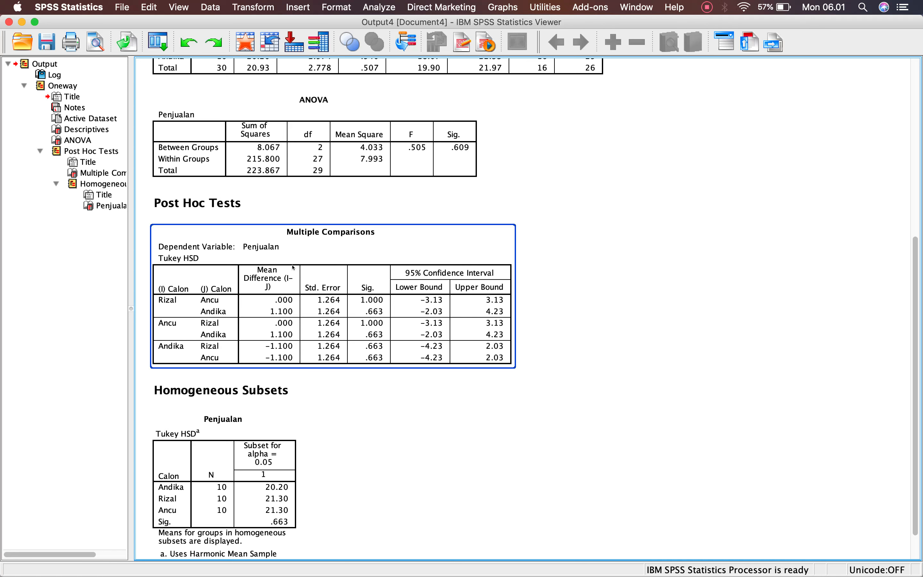
pyautogui.scroll(-1, 334, 248)
pyautogui.click(251, 410)
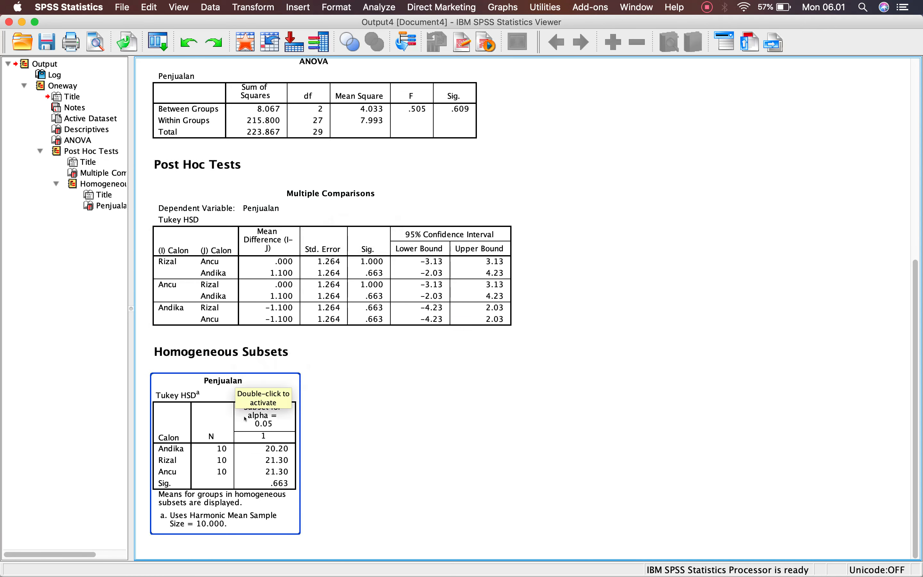